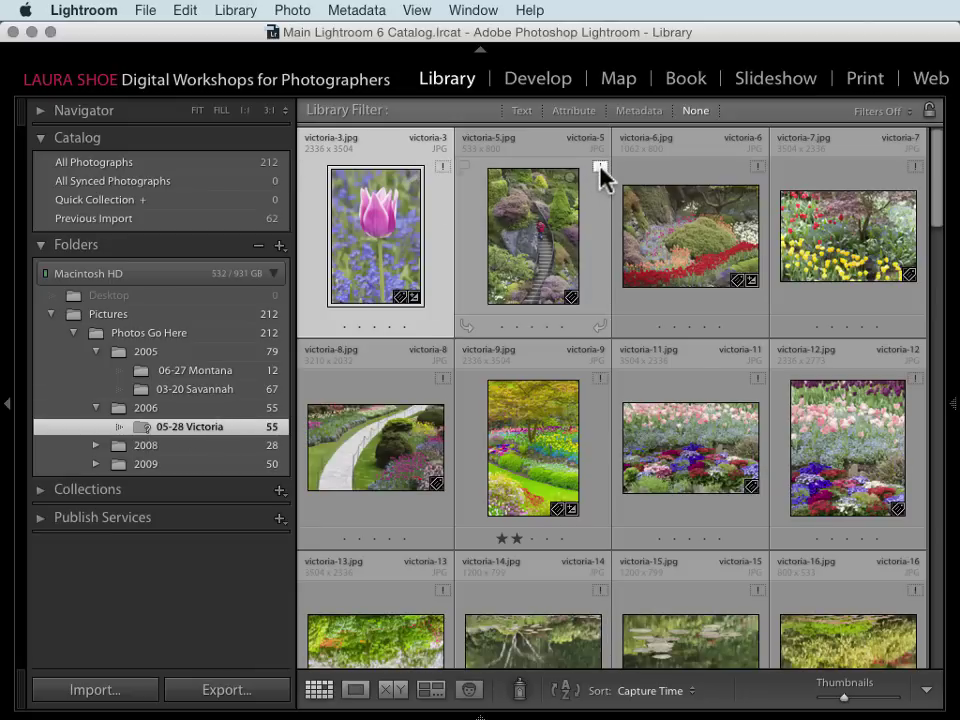
# - Locate the victoria-3 tulip photo in the 05-28 Victoria folder's 55-photo grid
pyautogui.moveTo(601, 177)
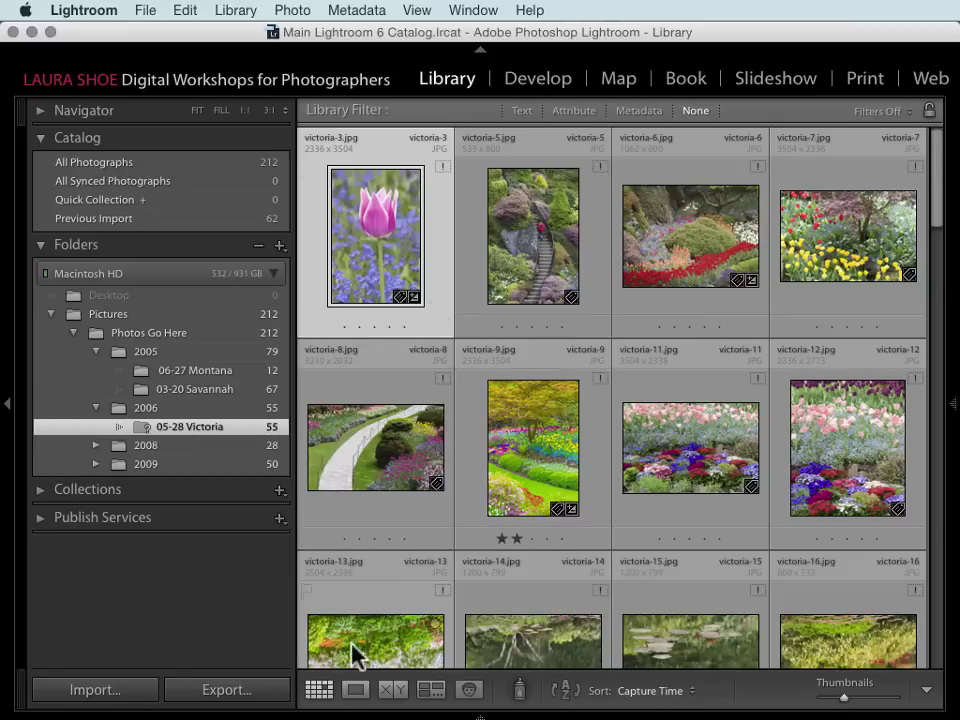
# - View victoria-3 in Loupe, zoom in, and confirm Develop reports the file could not be found
pyautogui.click(356, 689)
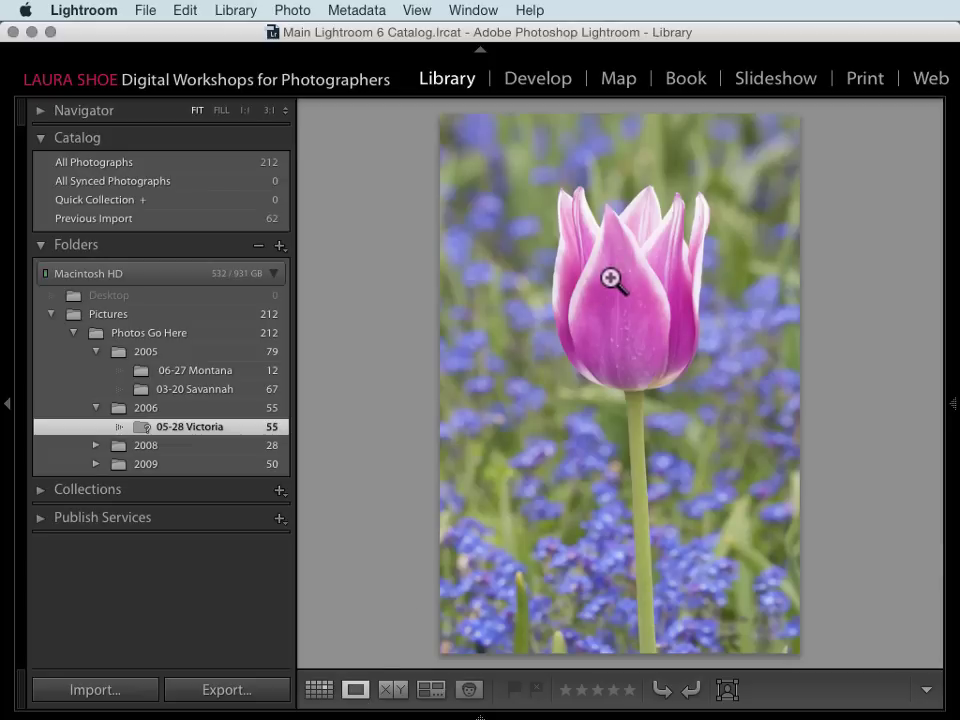
pyautogui.moveTo(611, 280); pyautogui.dragTo(611, 280)
pyautogui.click(547, 92)
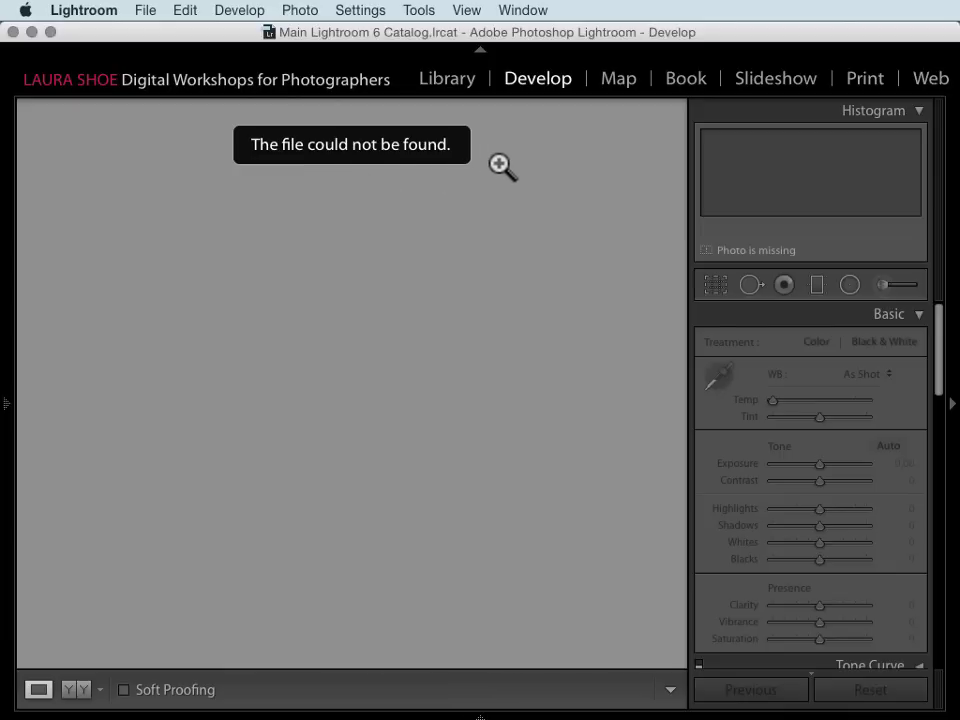
pyautogui.click(448, 80)
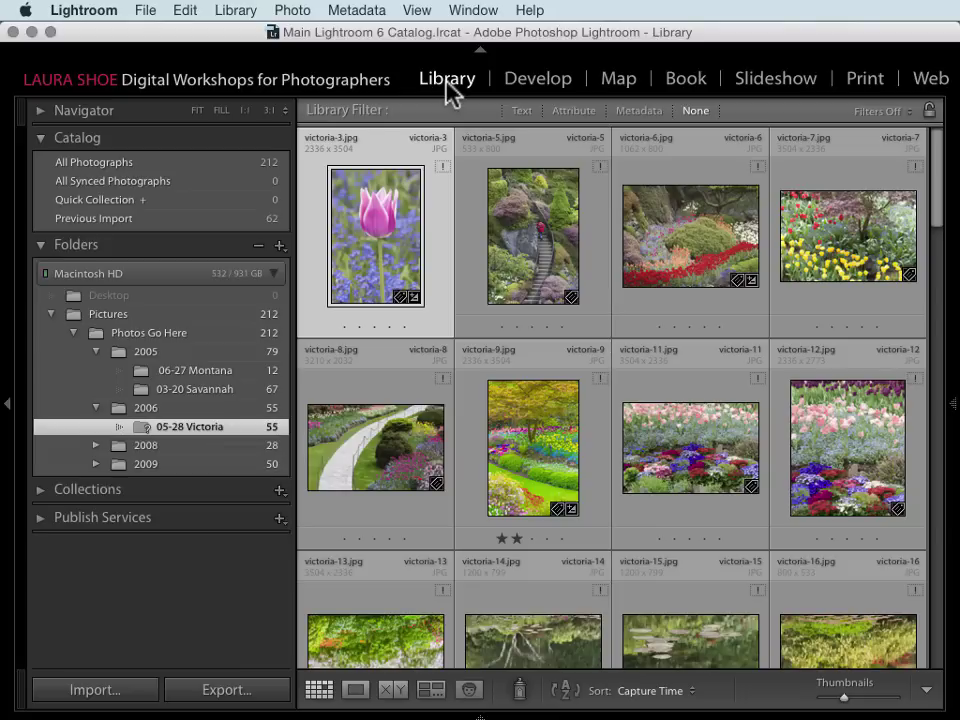
pyautogui.doubleClick(385, 232)
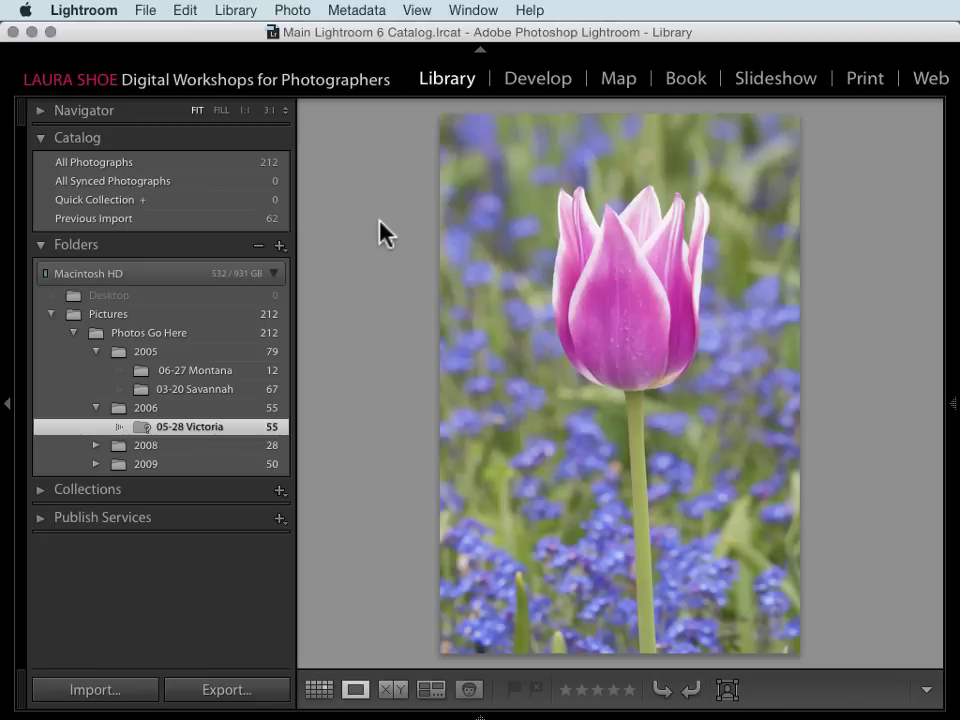
pyautogui.click(600, 266)
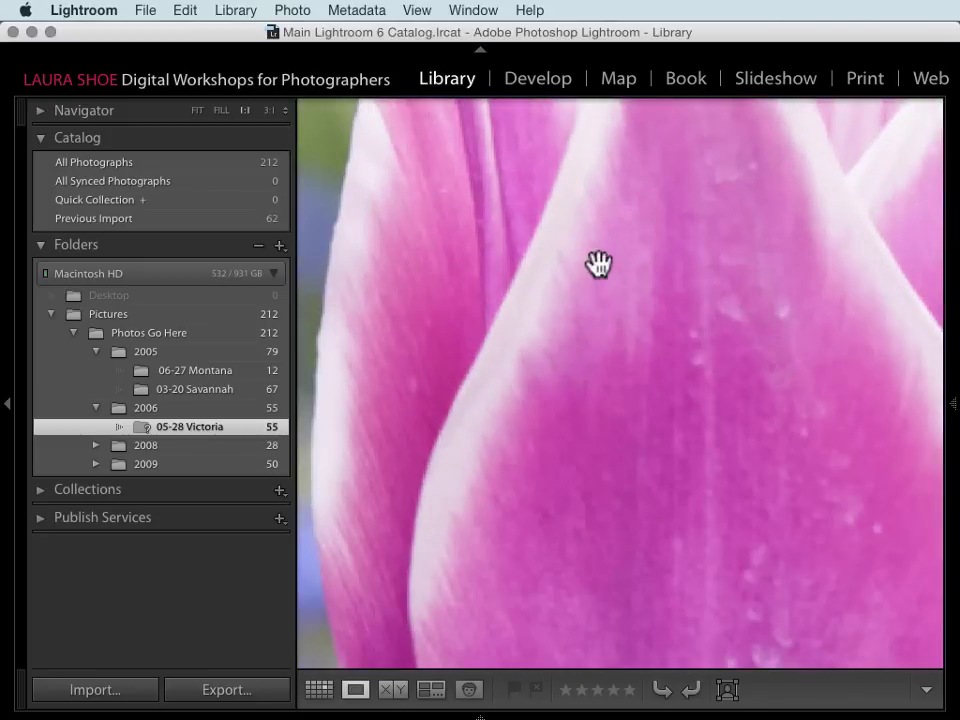
pyautogui.click(600, 265)
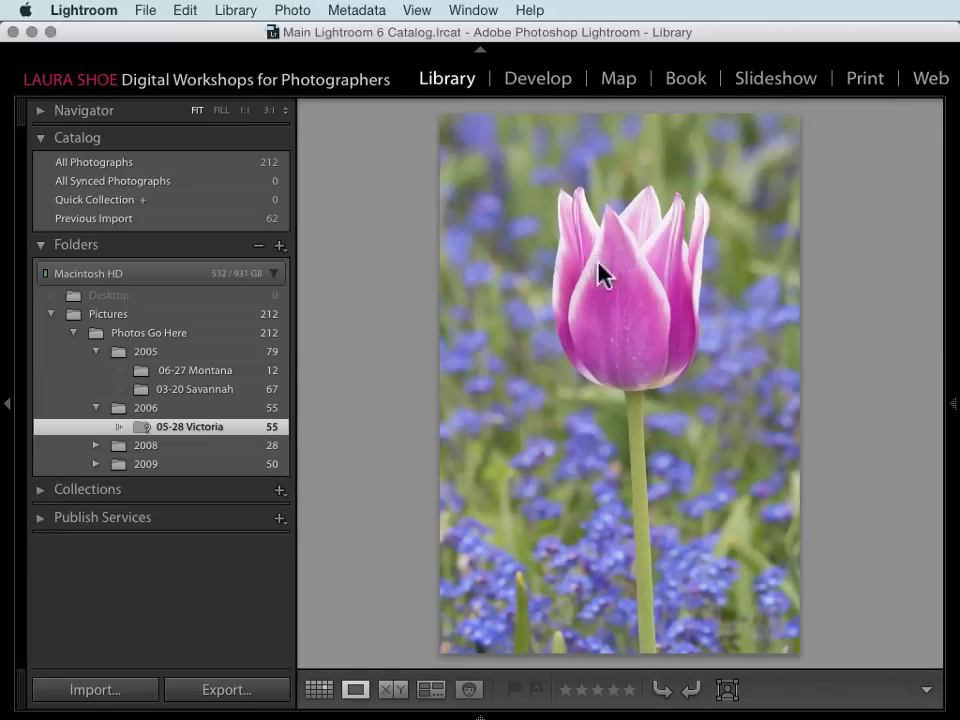
pyautogui.press('g')
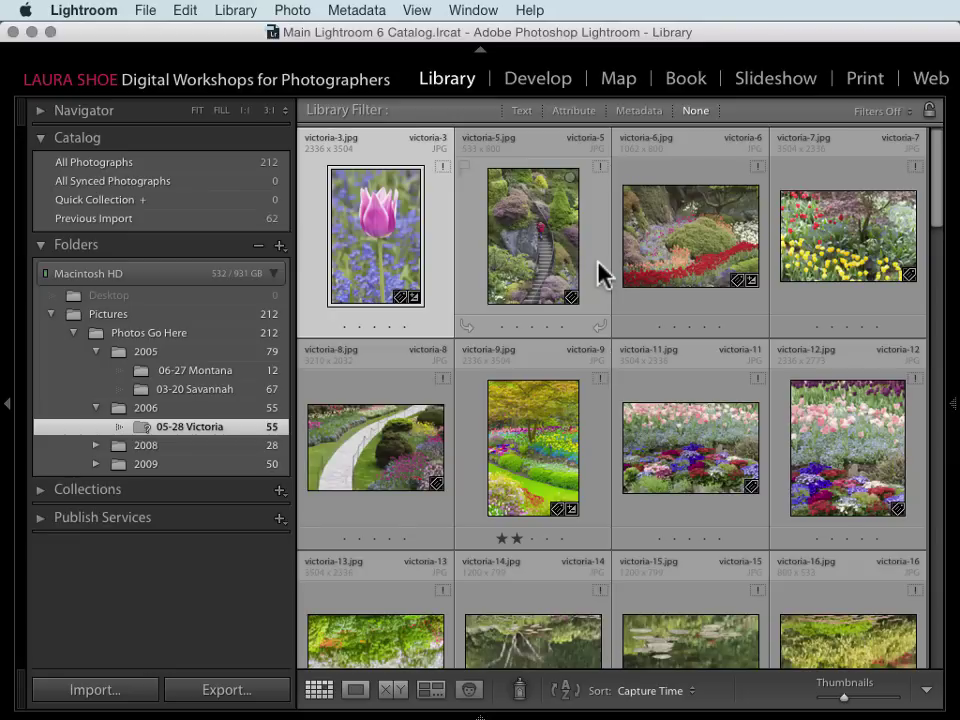
pyautogui.click(538, 82)
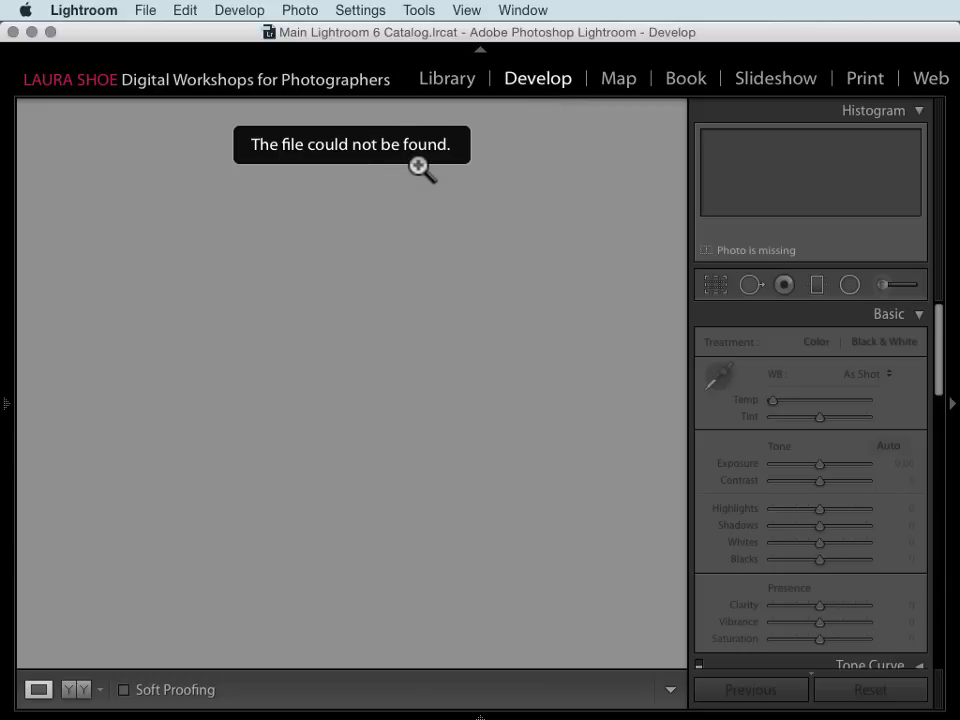
# - Back in the Victoria grid, reveal the 2005 folder in Finder with Show in Finder
pyautogui.click(446, 80)
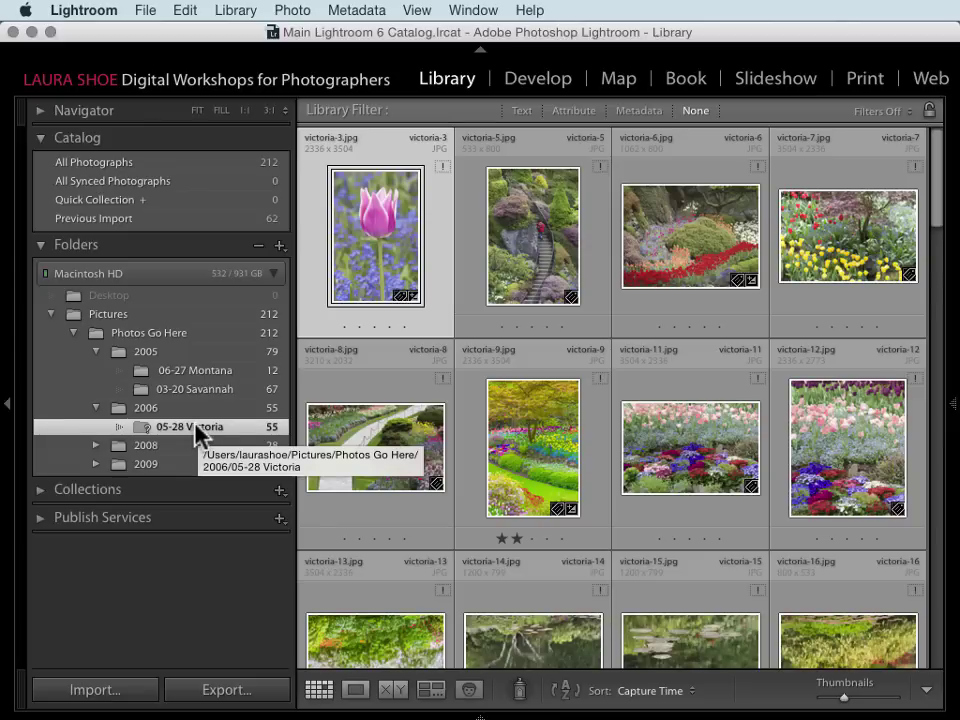
pyautogui.rightClick(162, 352)
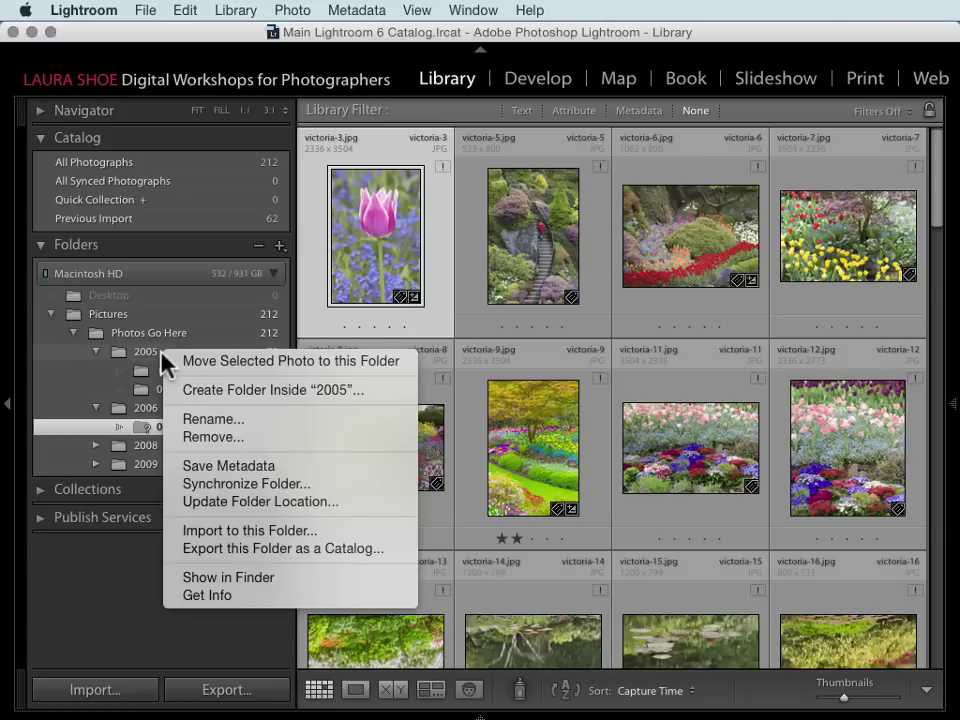
pyautogui.click(237, 578)
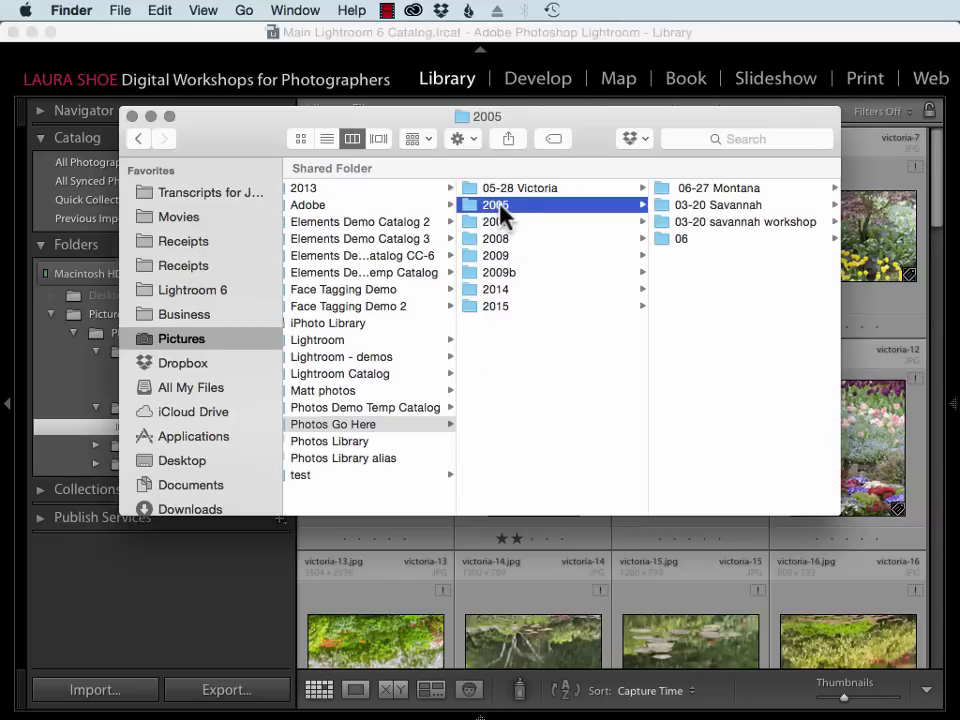
# - Drag the 2005 folder from Photos Go Here onto the Desktop, then close Finder
pyautogui.moveTo(503, 213); pyautogui.dragTo(232, 472)
pyautogui.click(132, 117)
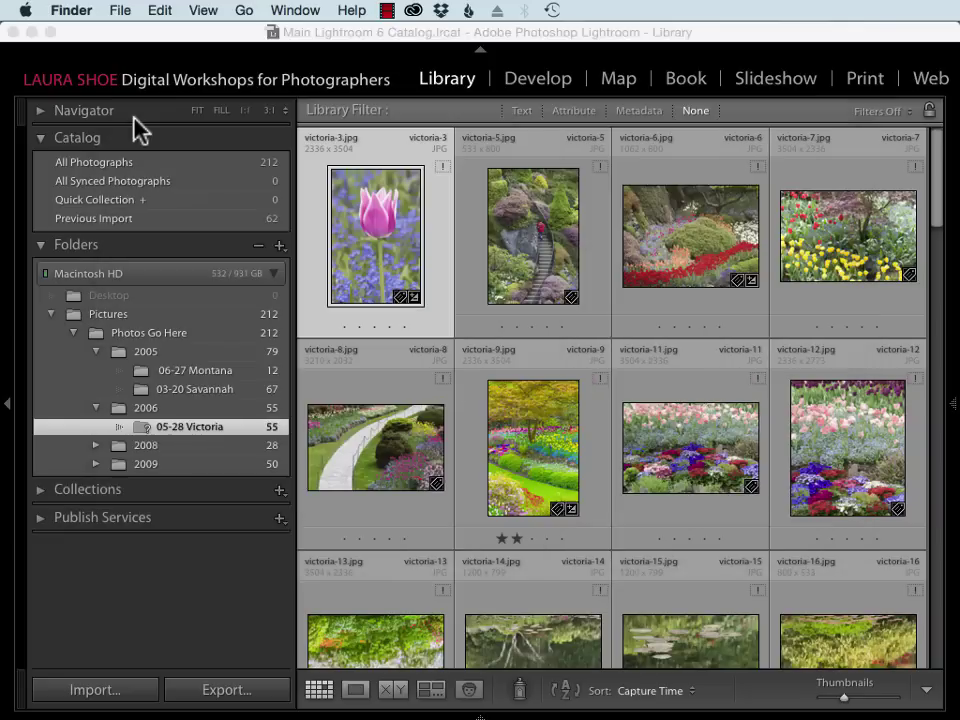
# - Select the 2005 folder to see its 79 missing photos and bring up its context menu
pyautogui.click(162, 353)
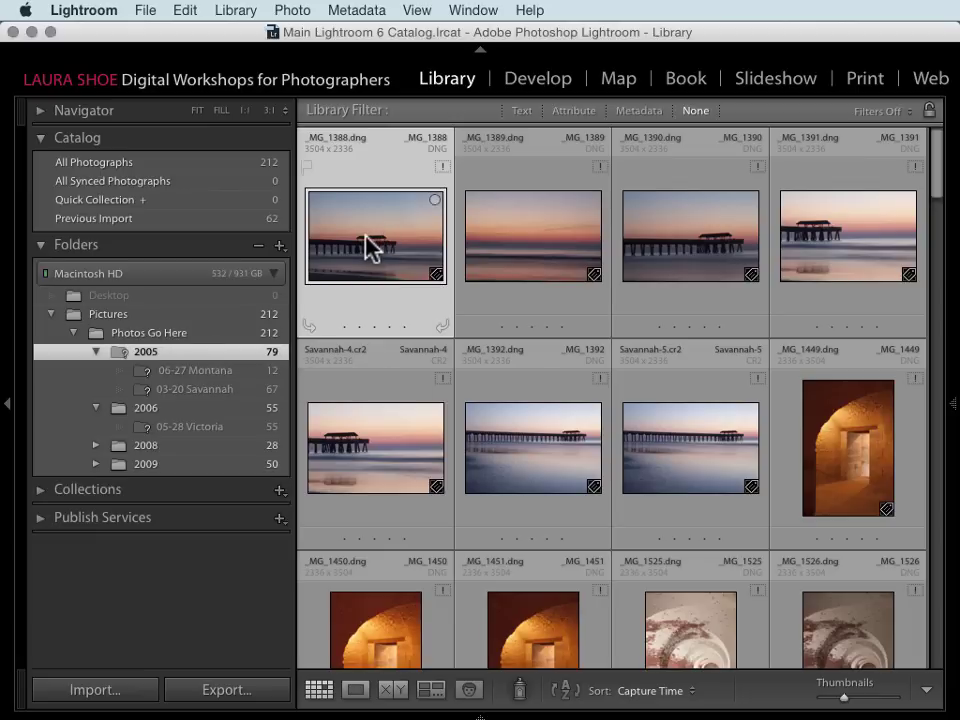
pyautogui.rightClick(158, 356)
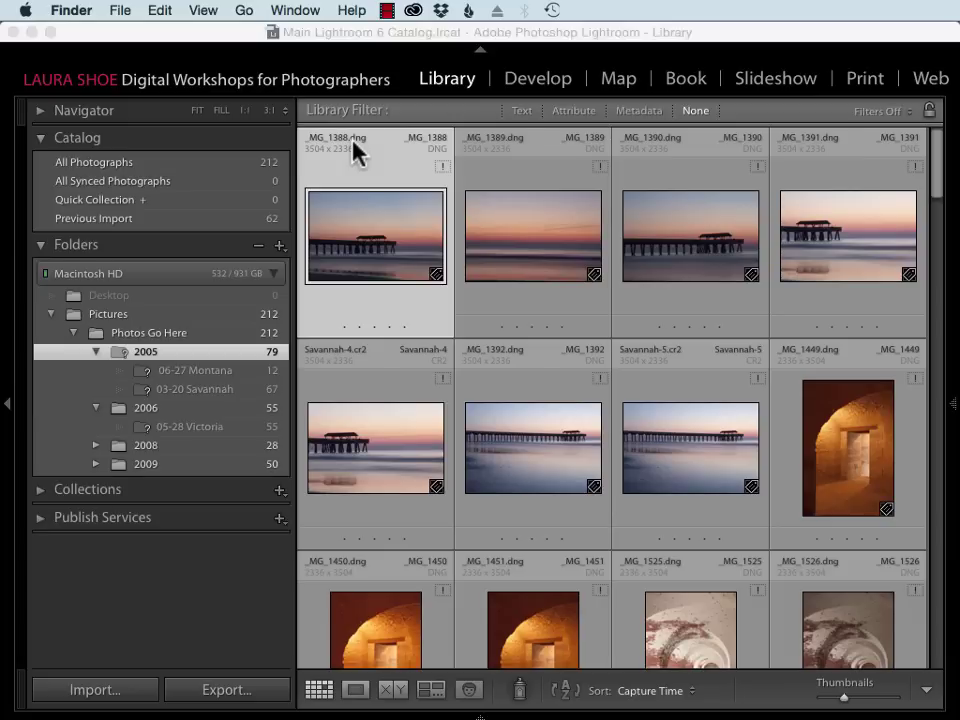
# - Keep File Name as the top thumbnail label and set the second label to Capture Date/Time
pyautogui.click(356, 151)
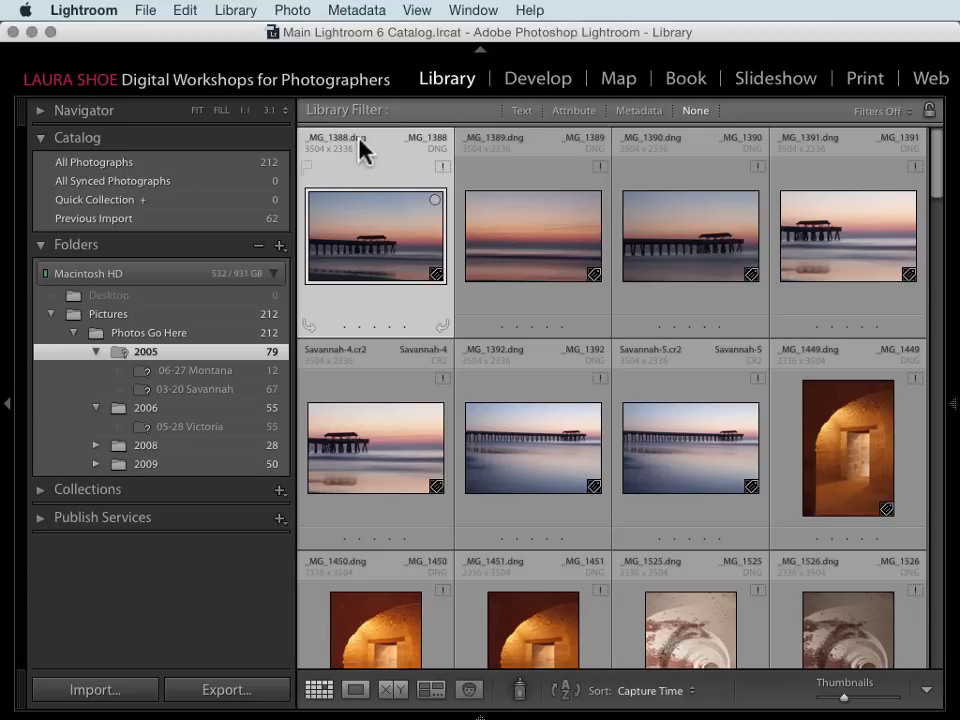
pyautogui.click(345, 142)
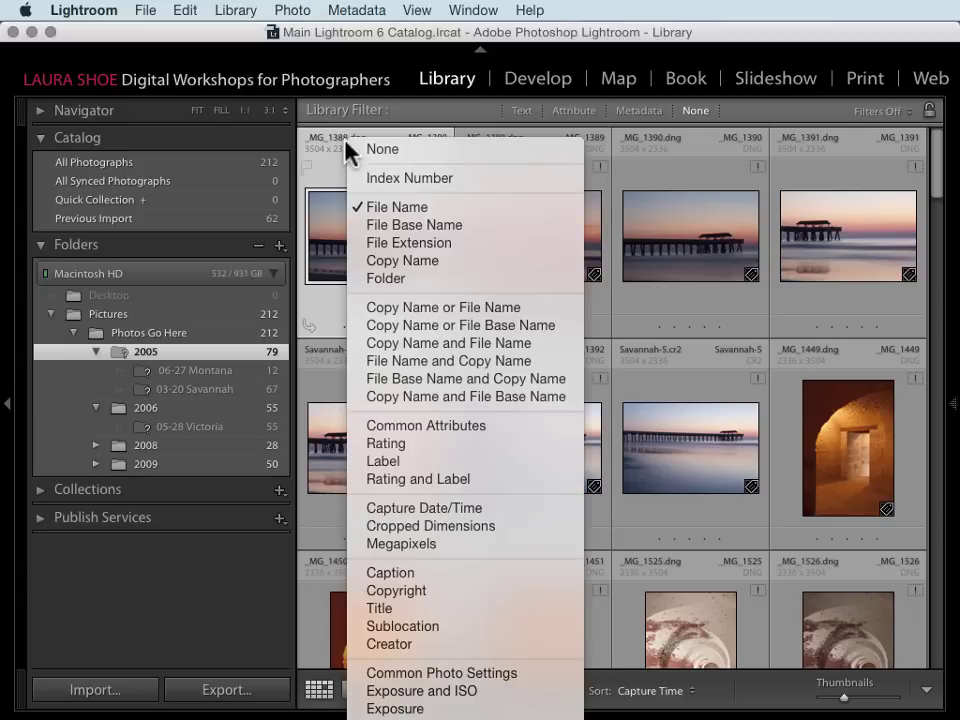
pyautogui.click(378, 208)
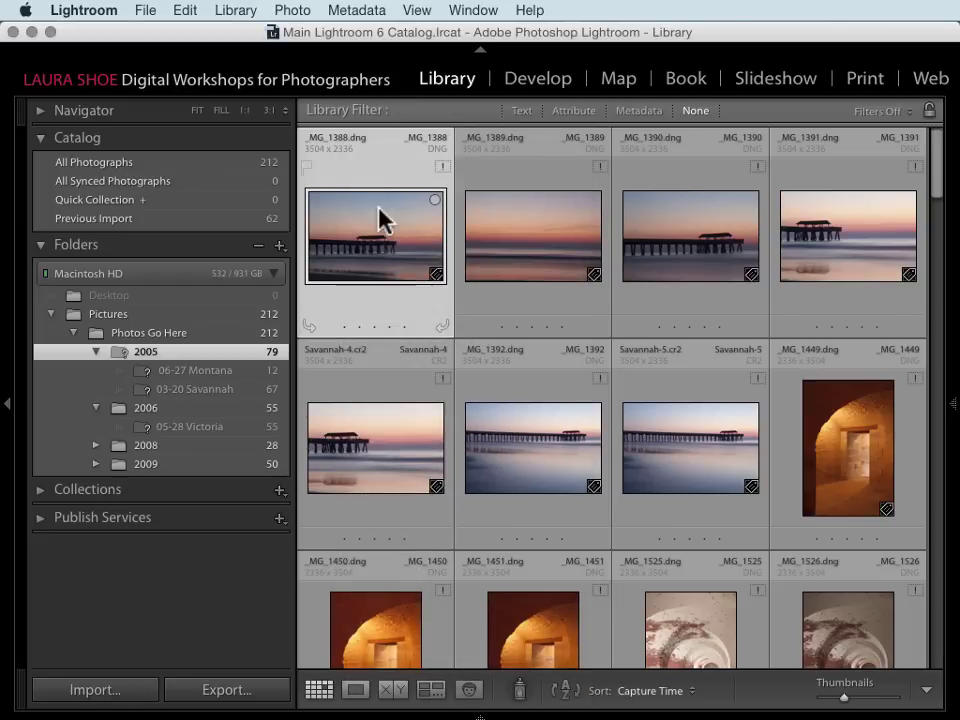
pyautogui.click(335, 152)
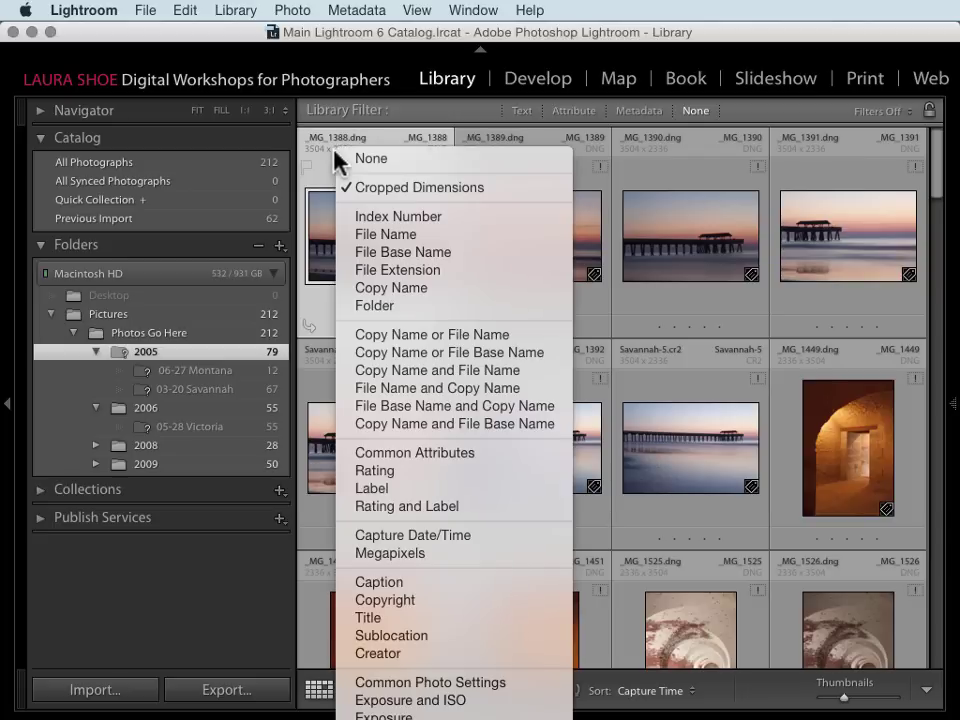
pyautogui.click(448, 536)
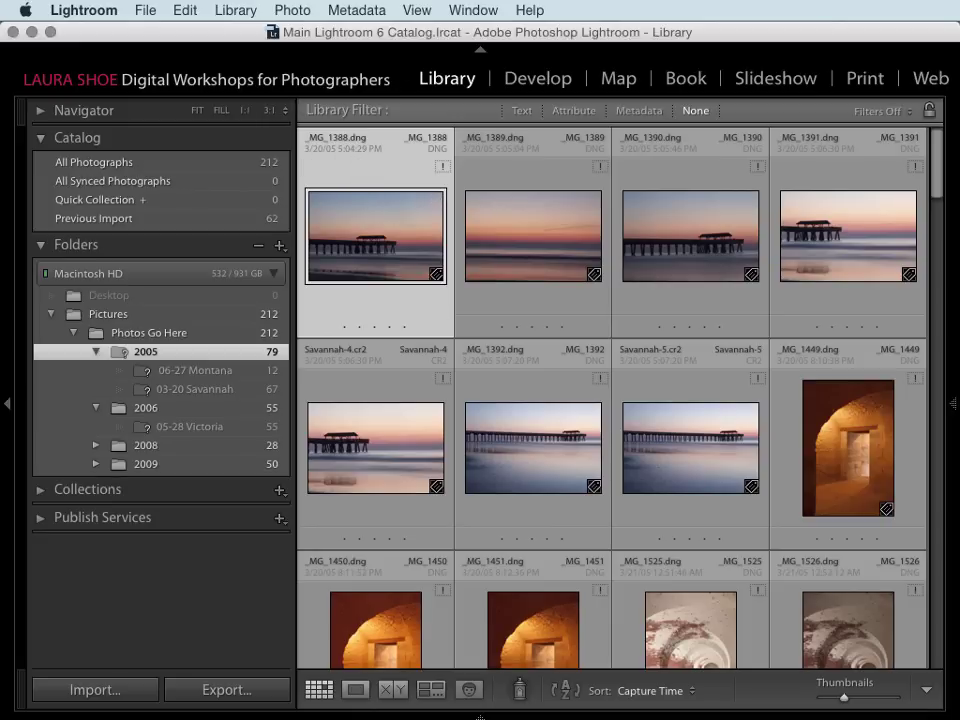
# - Search Finder for '2005' and show its enclosing folder, the Desktop
pyautogui.press('super+Tab')
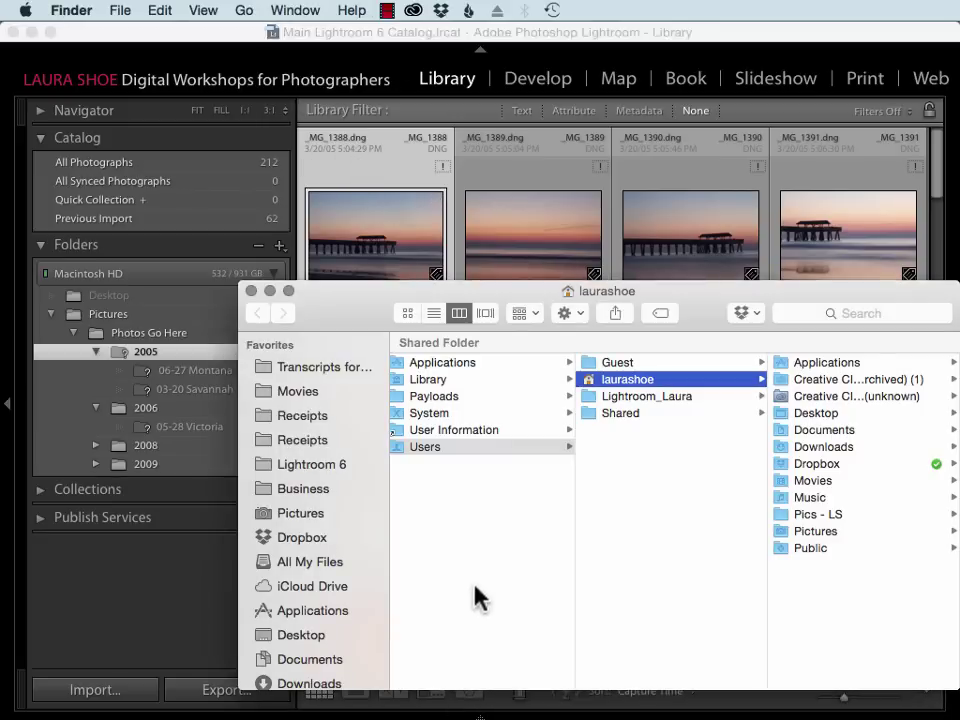
pyautogui.click(850, 313)
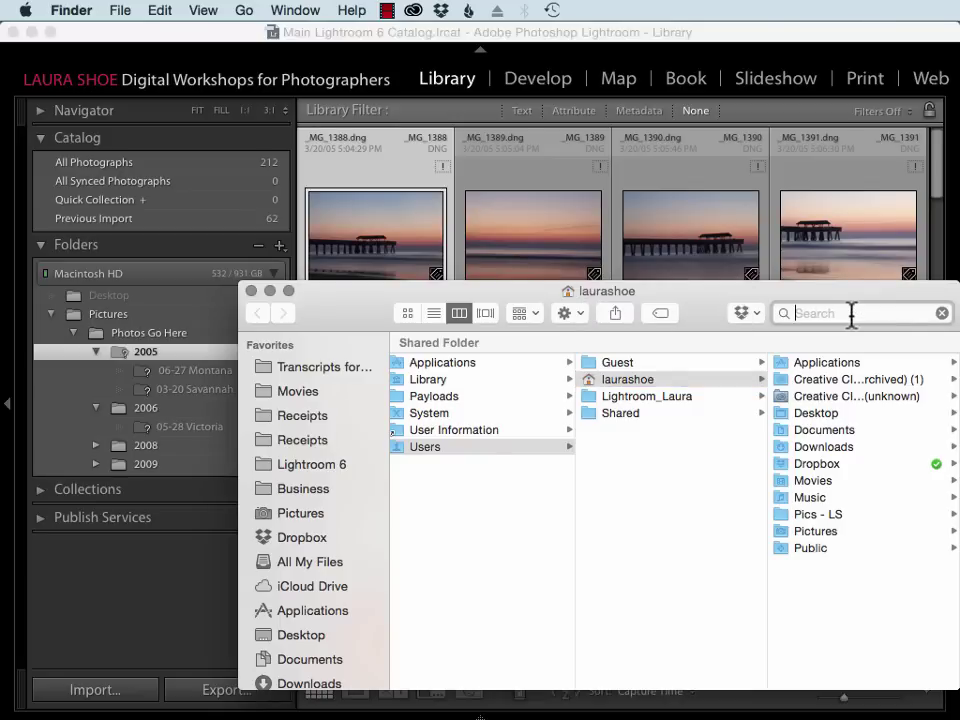
pyautogui.write('2005')
pyautogui.click(428, 428)
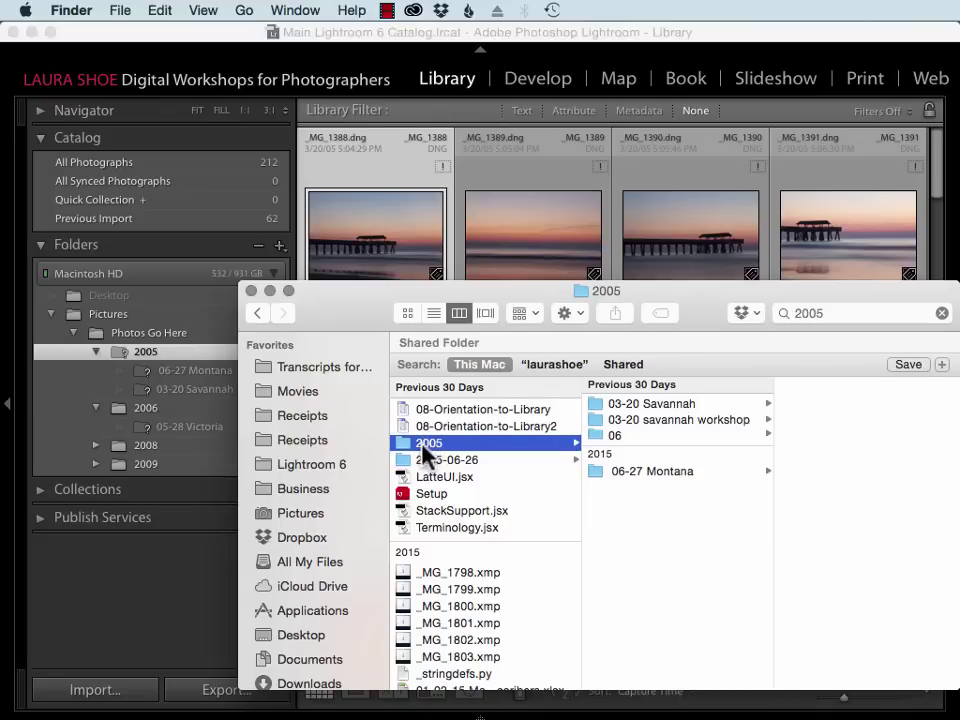
pyautogui.rightClick(422, 447)
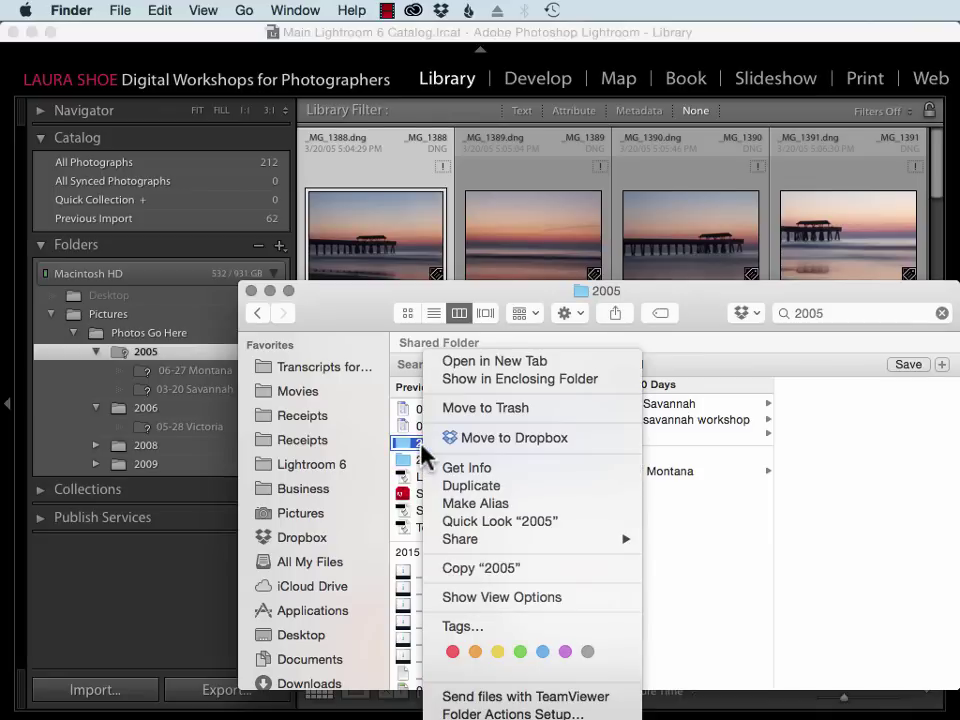
pyautogui.click(462, 382)
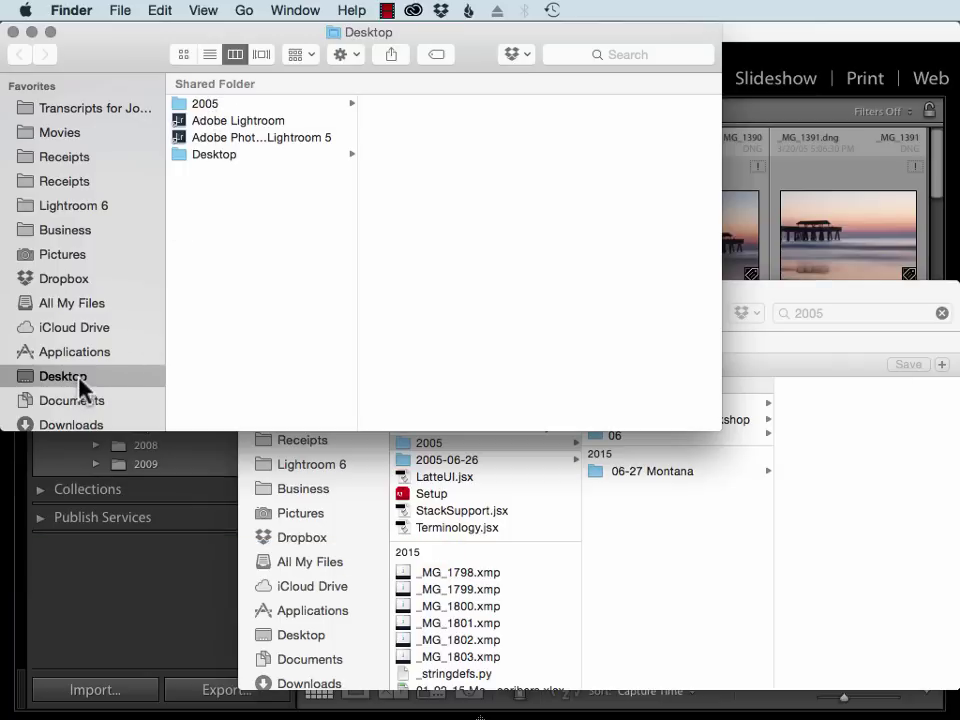
# - Close the Finder windows and bring up the missing 2005 folder's context menu in Lightroom
pyautogui.keyDown('alt'); pyautogui.click(13, 33); pyautogui.keyUp('alt')
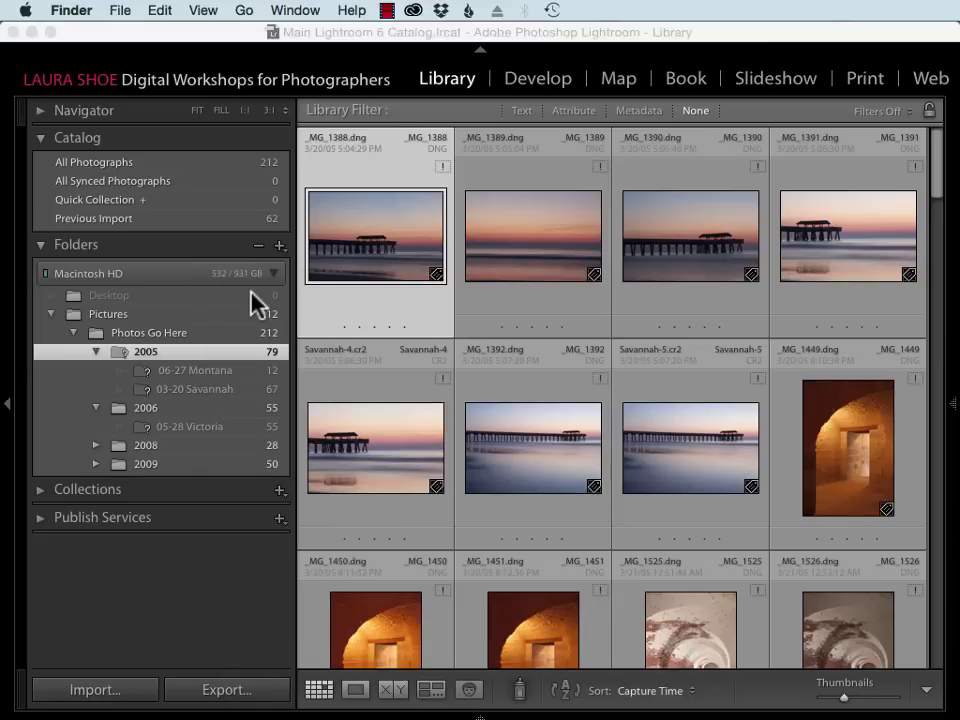
pyautogui.rightClick(181, 354)
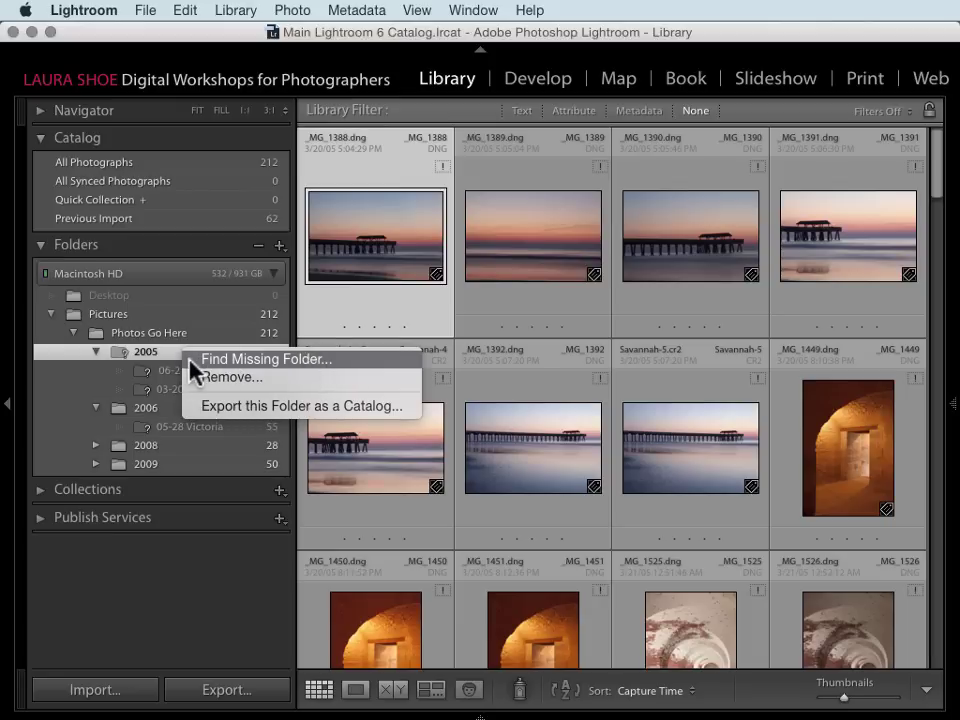
# - Use Find Missing Folder to link 2005 to Desktop > 2005
pyautogui.click(218, 362)
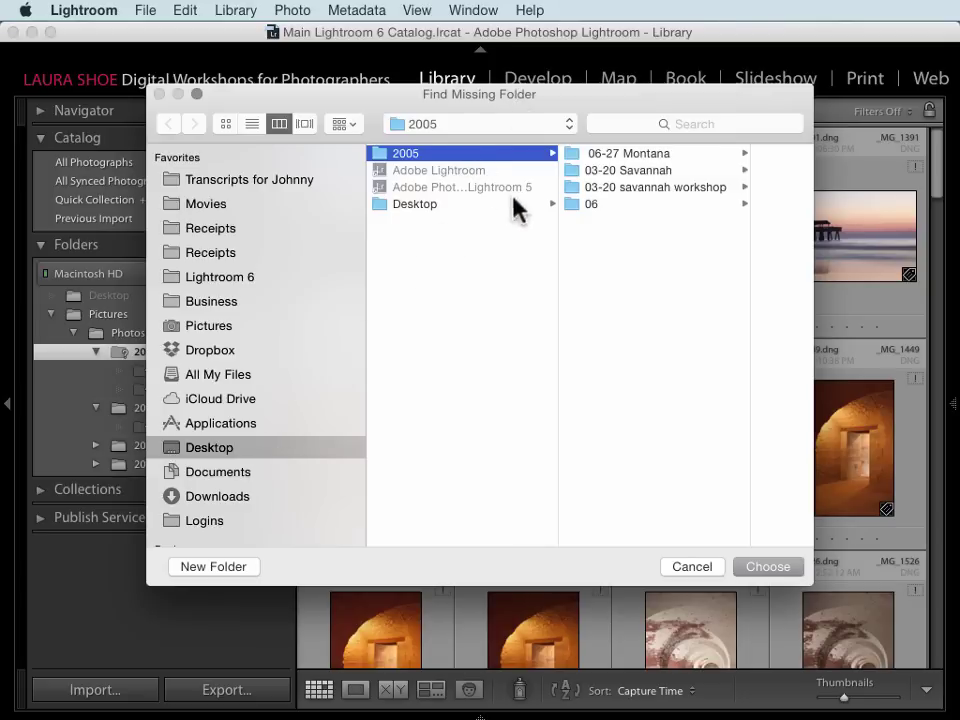
pyautogui.click(767, 567)
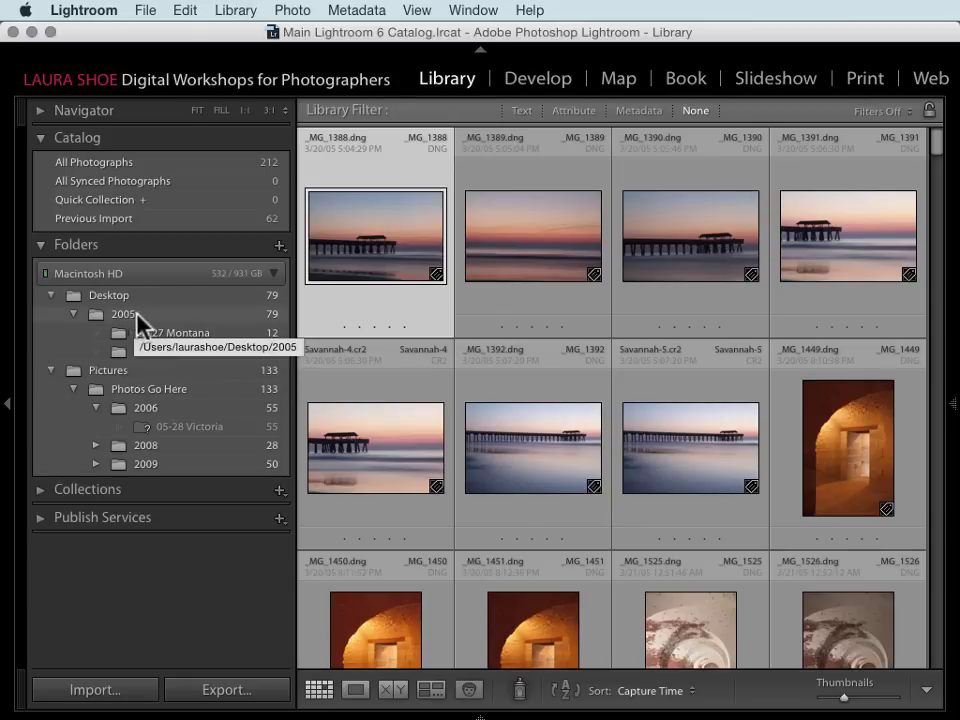
# - Drag the 2005 folder onto Photos Go Here and confirm Move in the Moving Files on Disk dialog
pyautogui.click(133, 316)
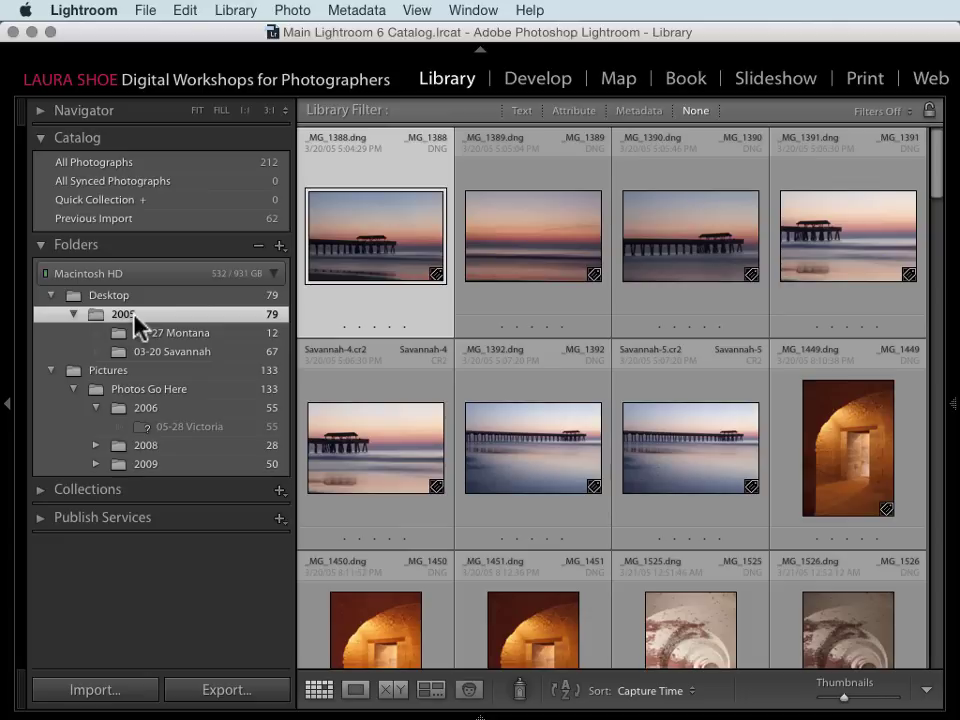
pyautogui.moveTo(134, 318); pyautogui.dragTo(164, 390)
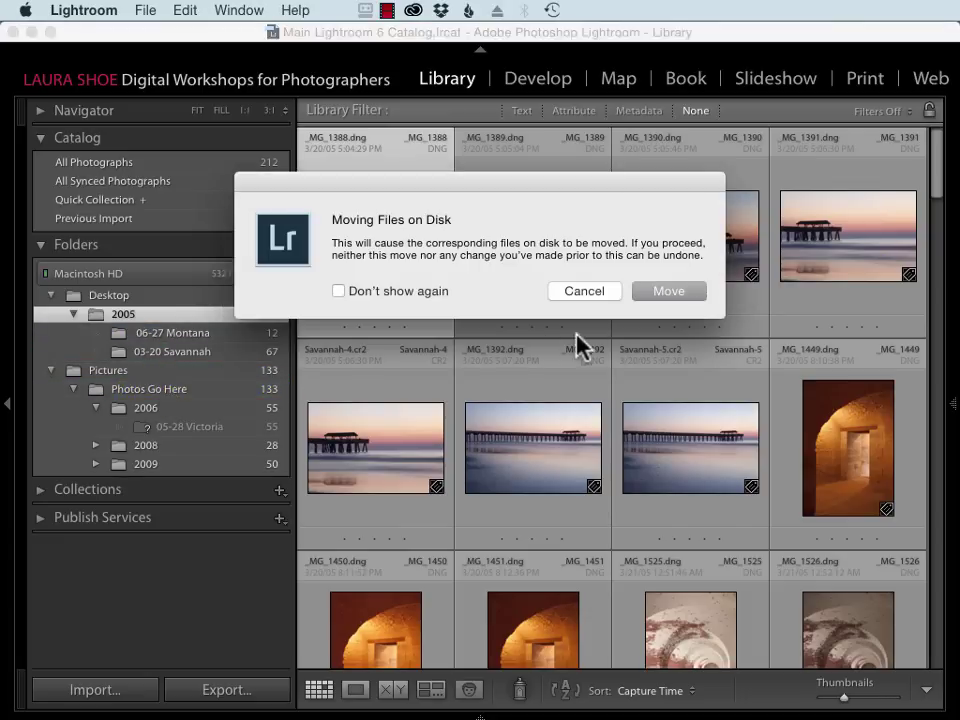
pyautogui.click(658, 292)
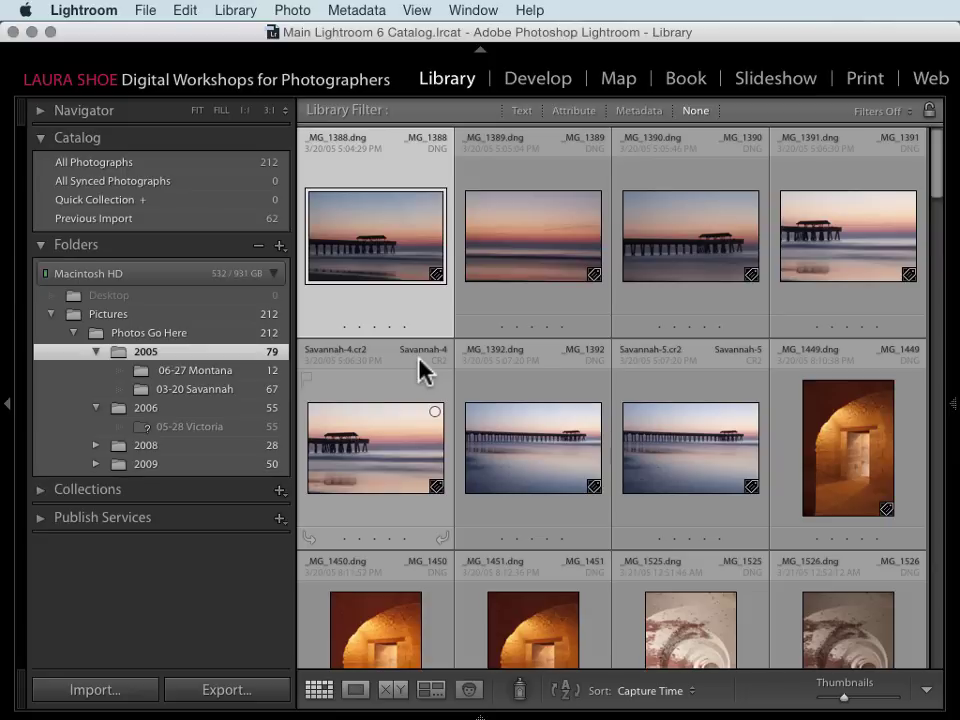
pyautogui.click(202, 427)
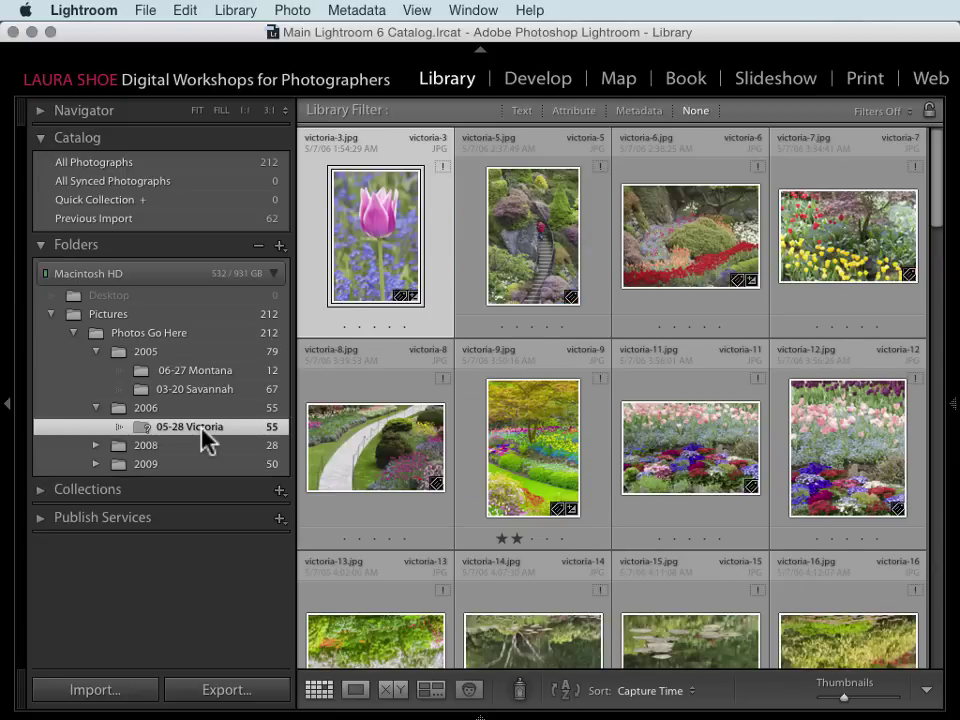
pyautogui.moveTo(385, 236)
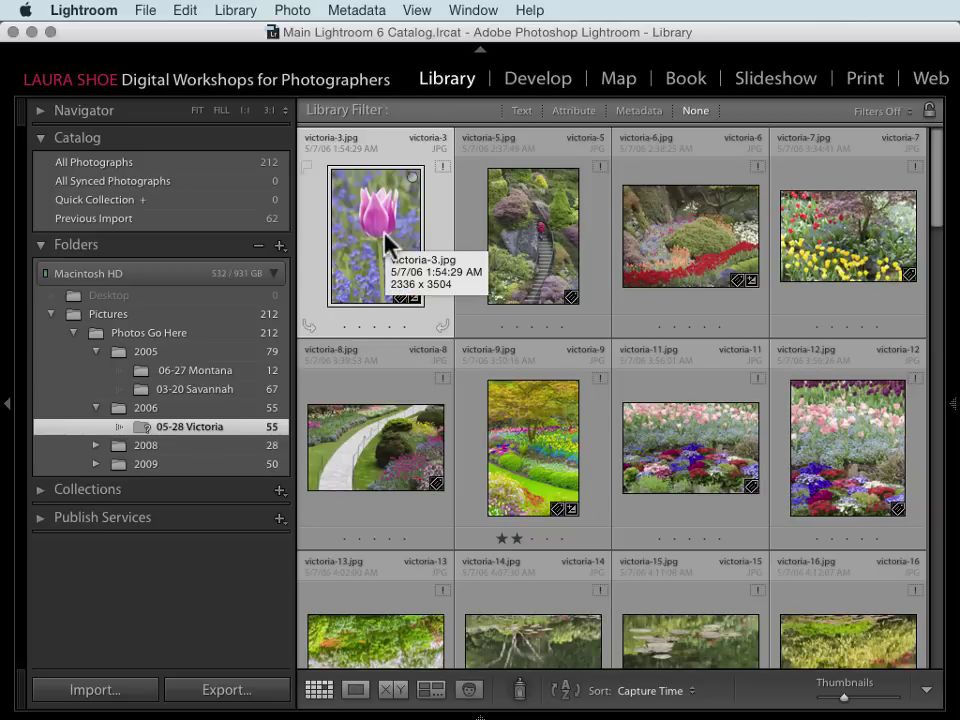
pyautogui.doubleClick(377, 214)
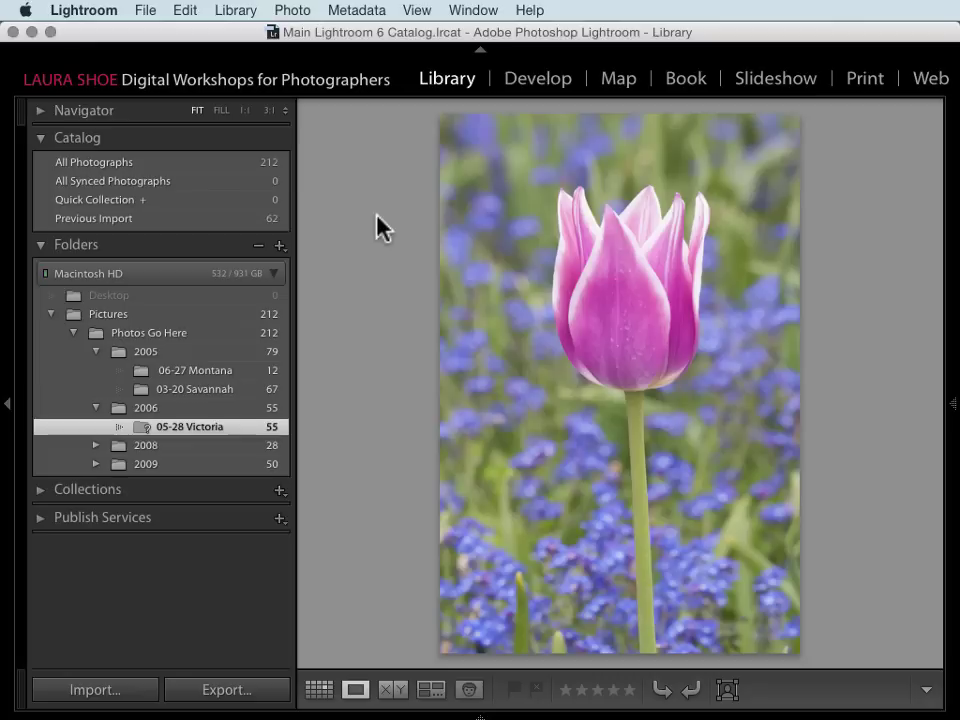
pyautogui.click(546, 268)
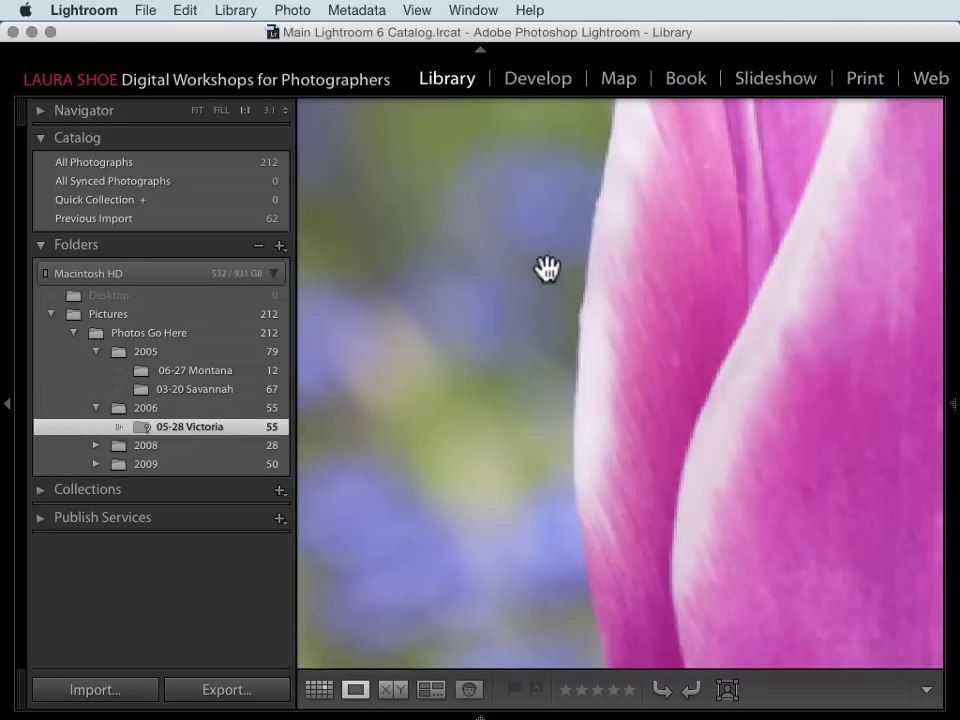
pyautogui.click(546, 268)
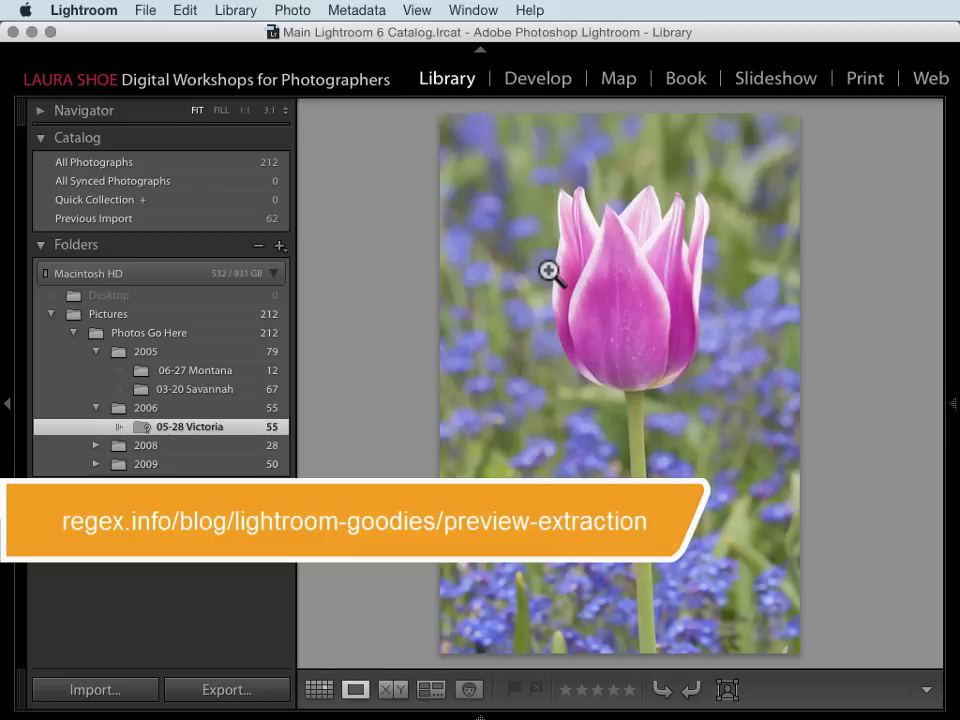
pyautogui.press('g')
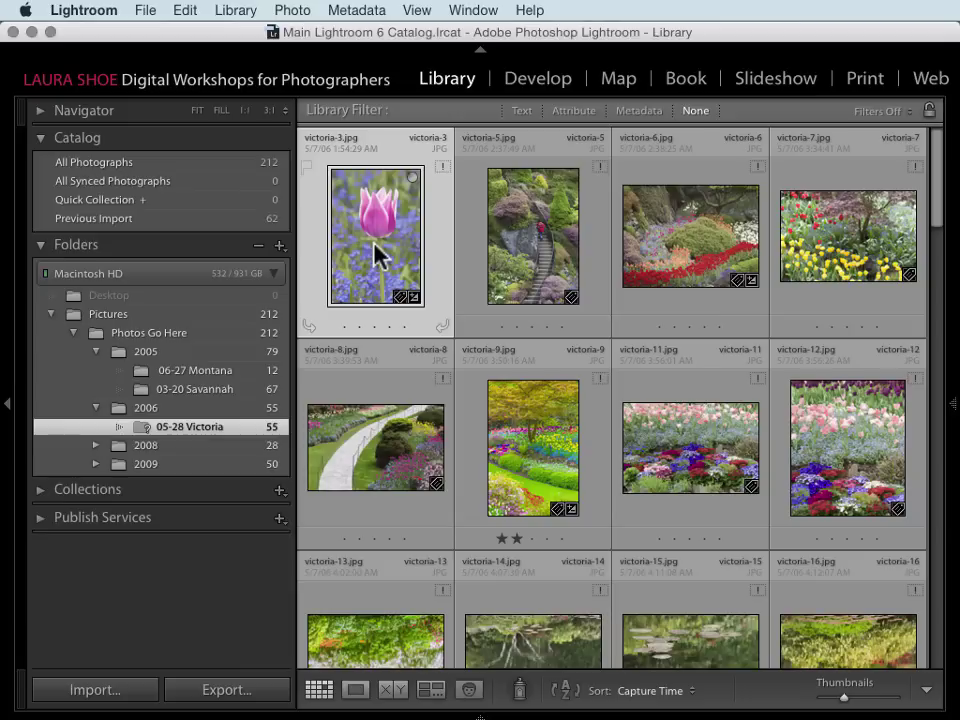
pyautogui.moveTo(378, 255)
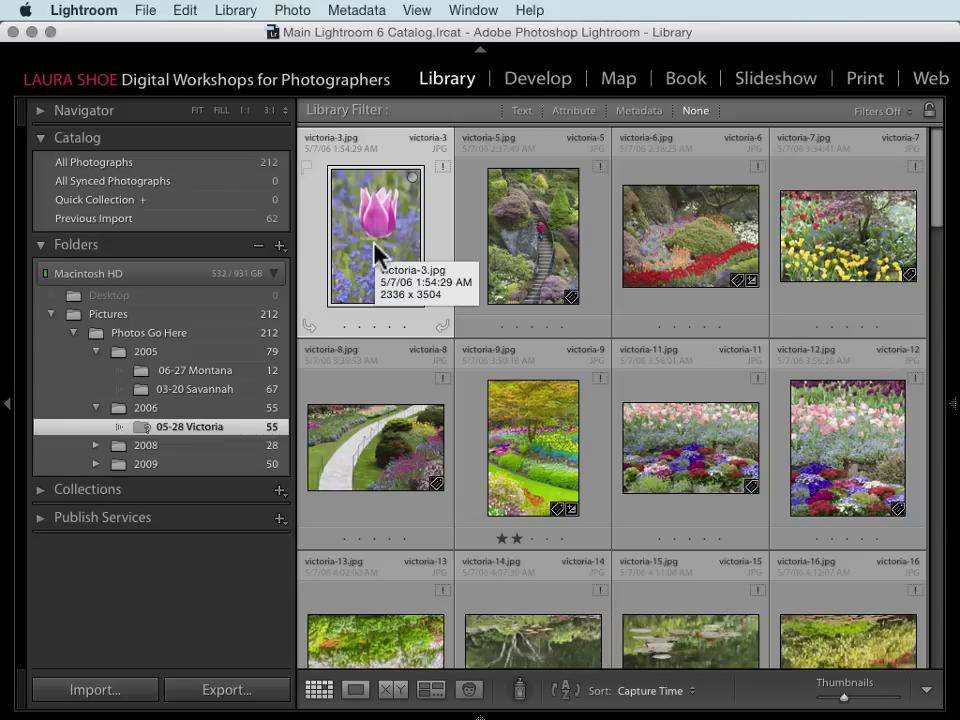